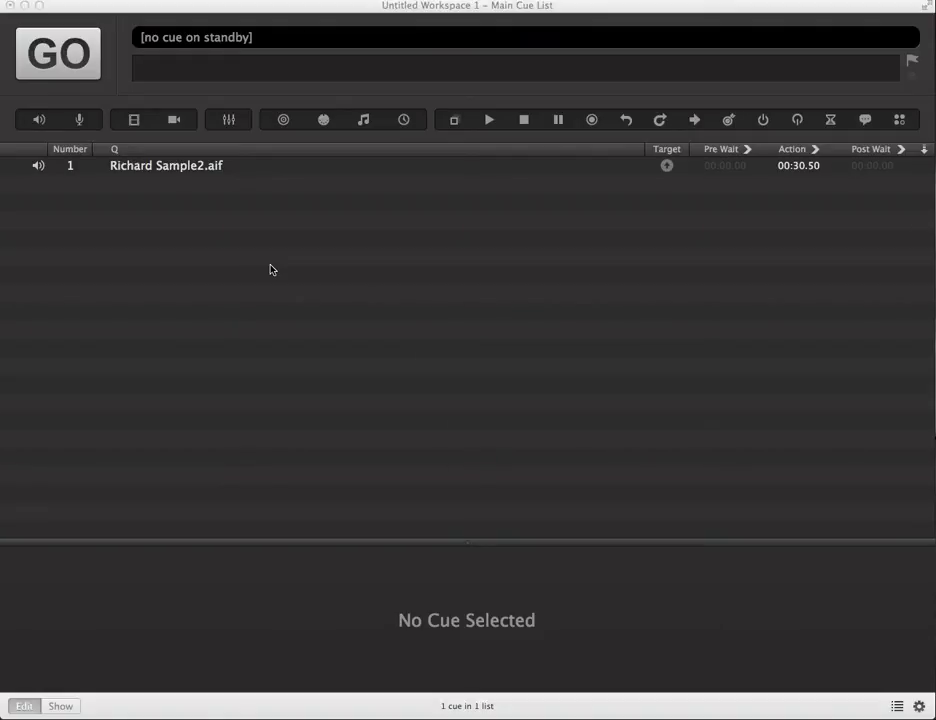
- Select the Richard Sample2.aif audio cue to view its Device & Levels, then add a fade cue
click(172, 166)
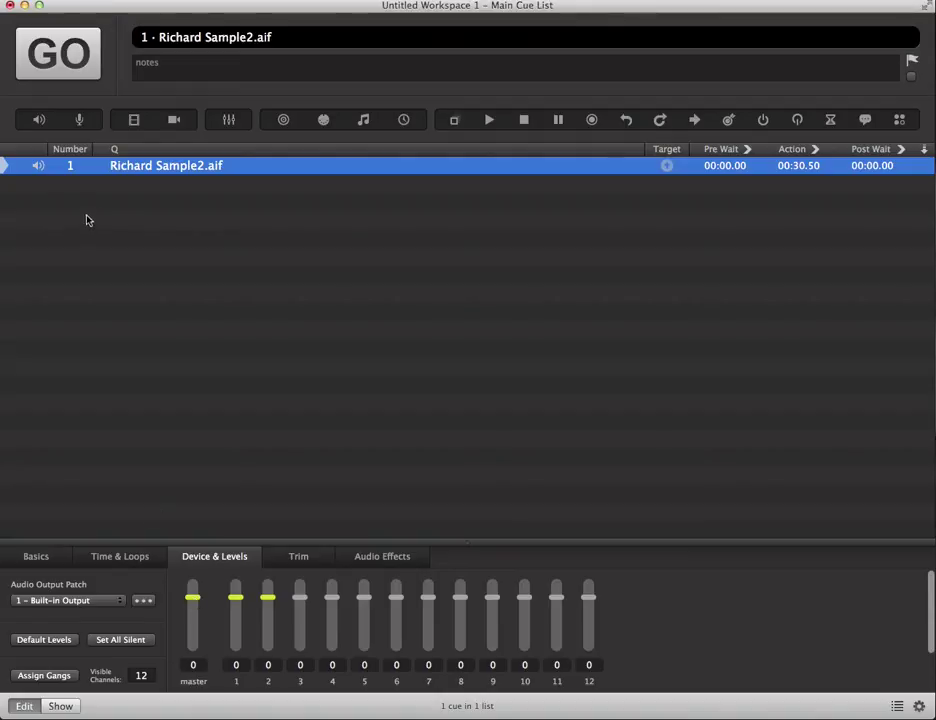
click(230, 120)
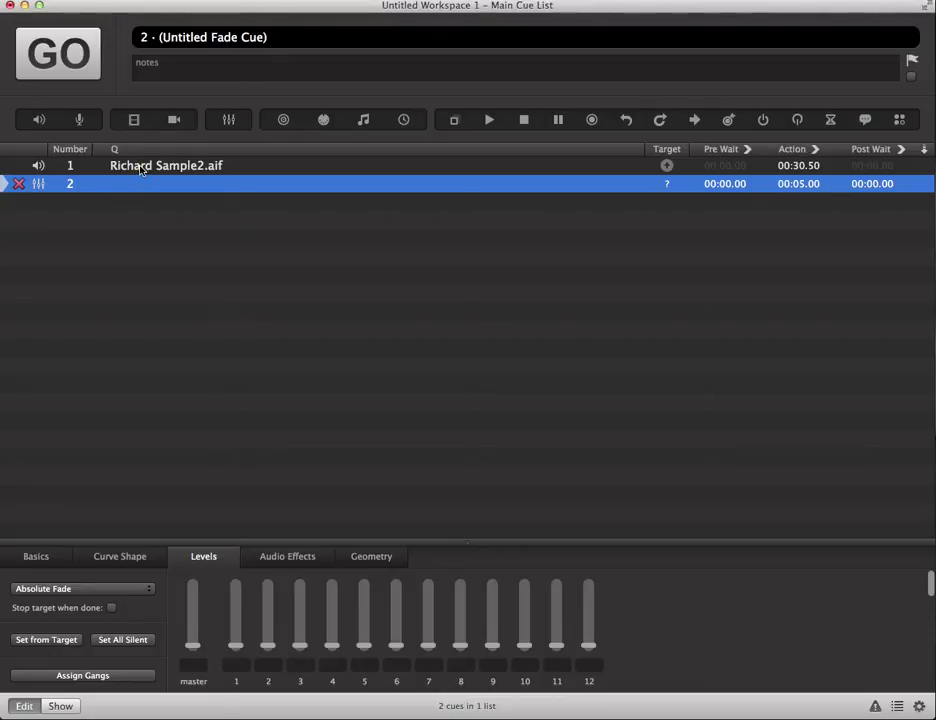
- Drag audio cue 1 onto fade cue 2 to make it the fade's target
drag(142, 171, 144, 186)
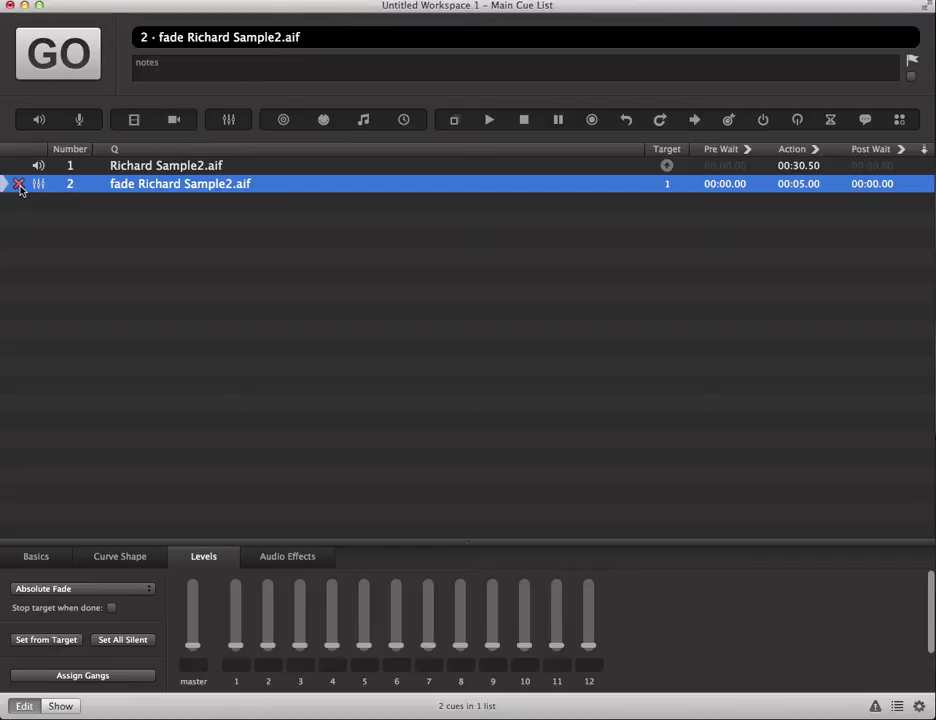
- Confirm fade cue 2 is now named fade Richard Sample2.aif, targeting cue 1
mouse_move(19, 190)
- Set fade cue 2's master, channel 1 and channel 2 levels to -INF, comparing with cue 1
click(193, 646)
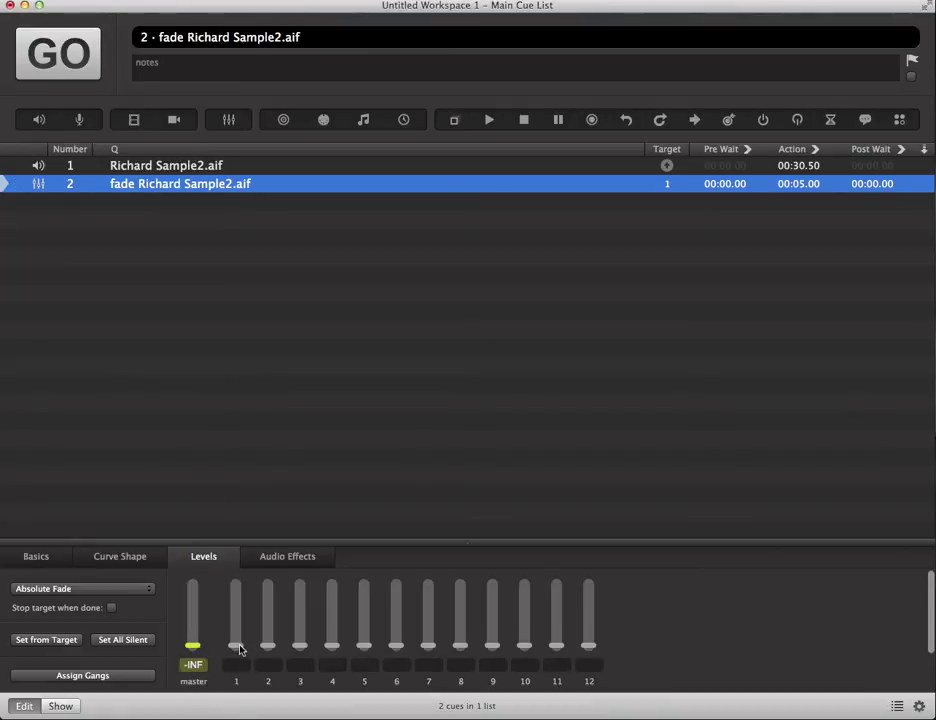
click(240, 647)
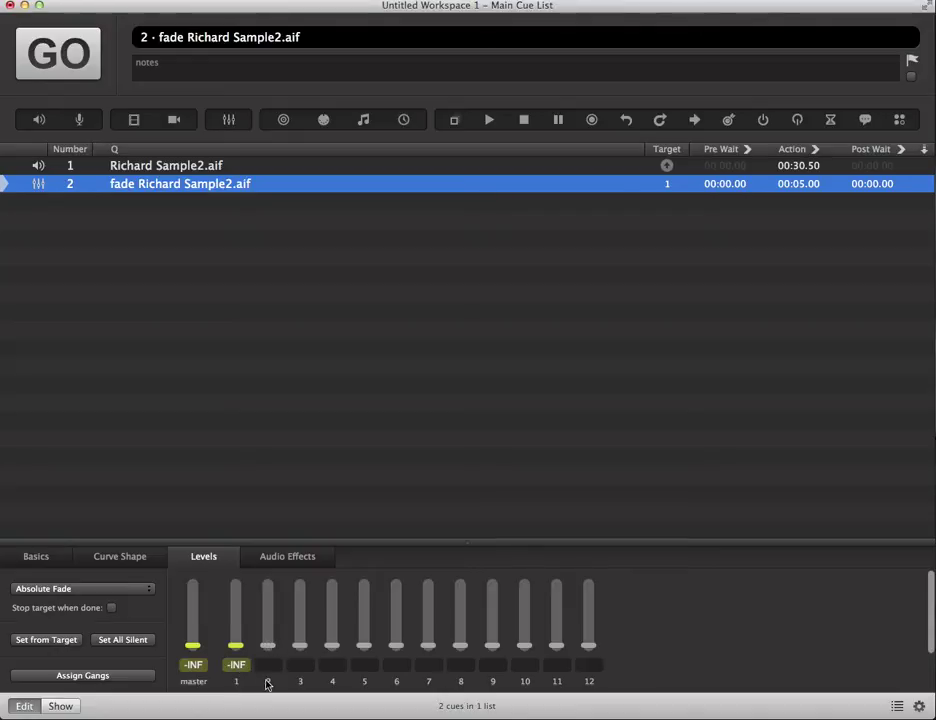
click(267, 683)
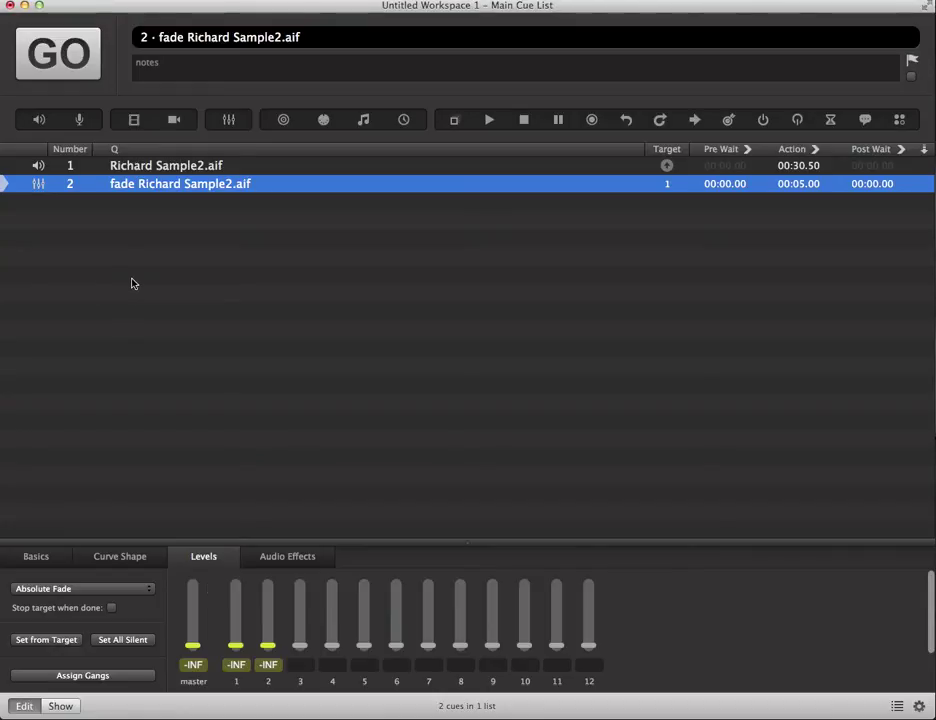
click(157, 171)
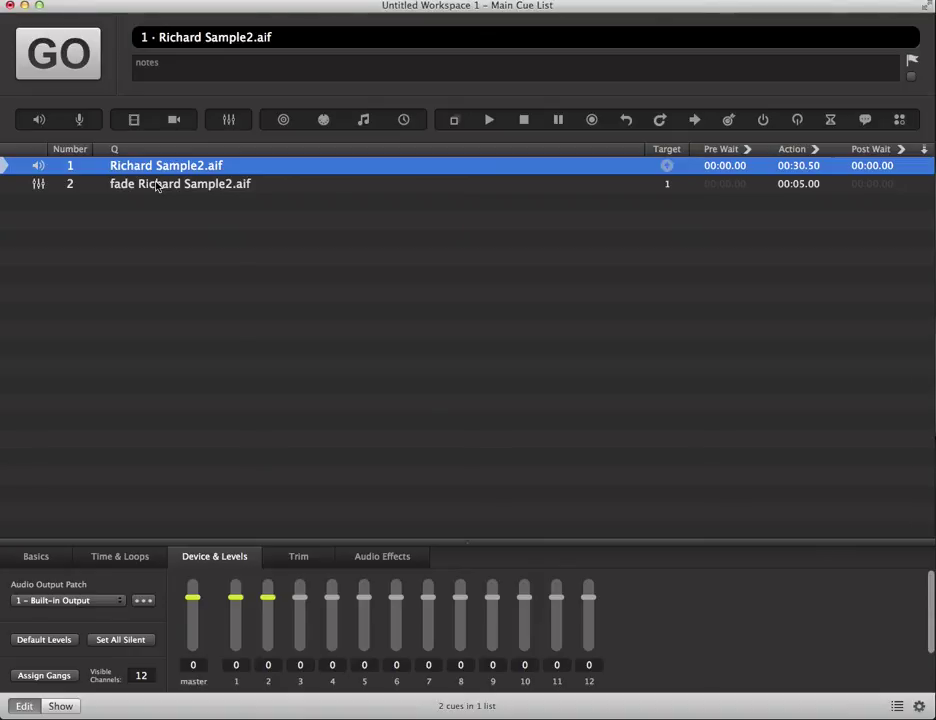
click(157, 184)
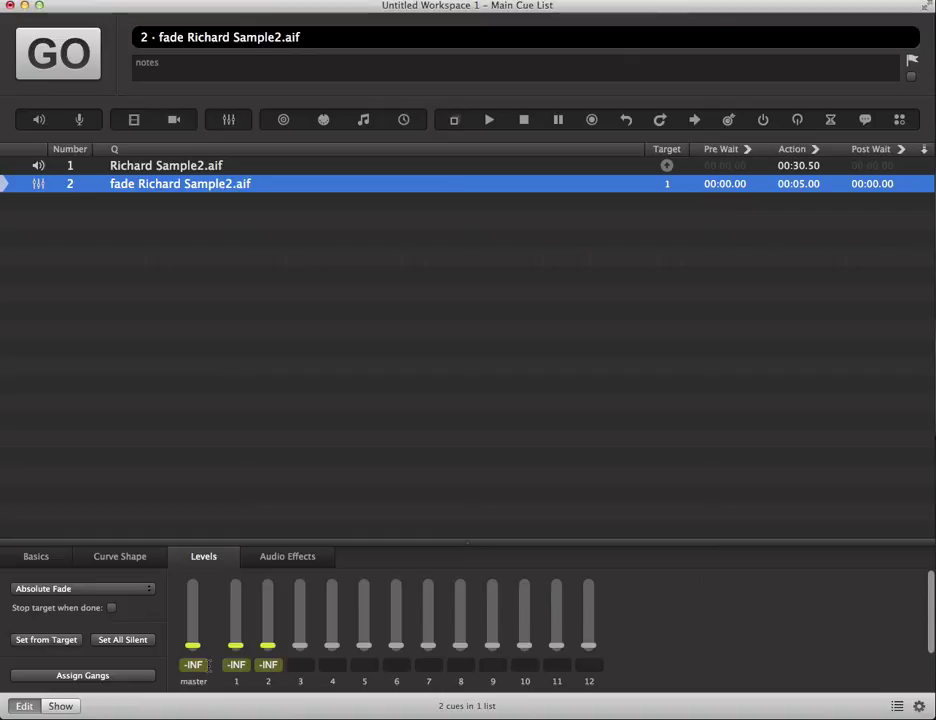
- Try a reshaped Custom Curve for the fade, then settle on the S-Curve shape
click(130, 561)
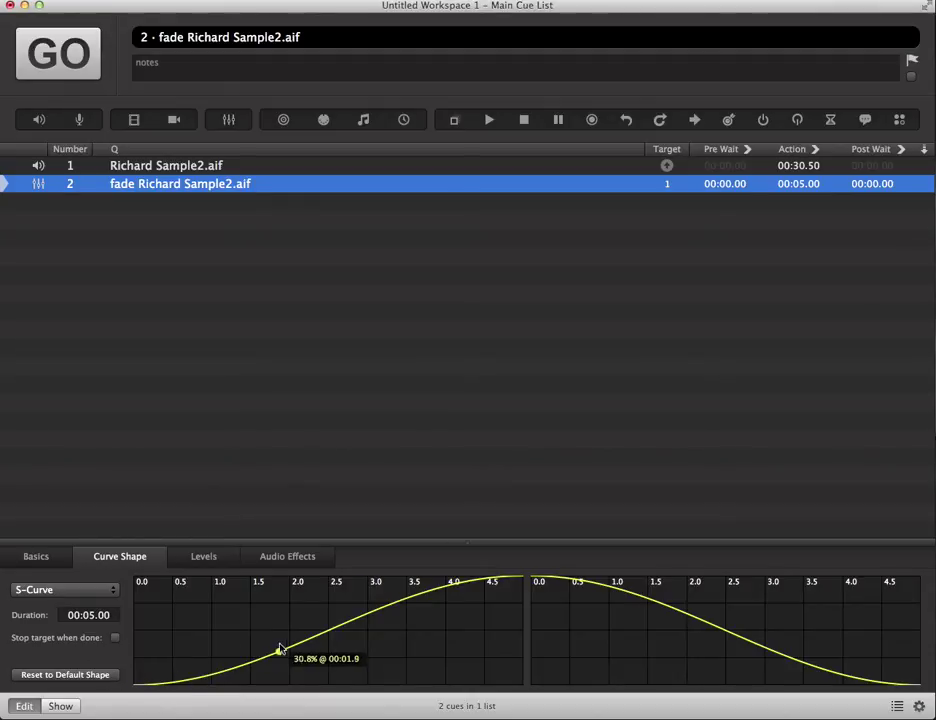
click(62, 591)
click(60, 603)
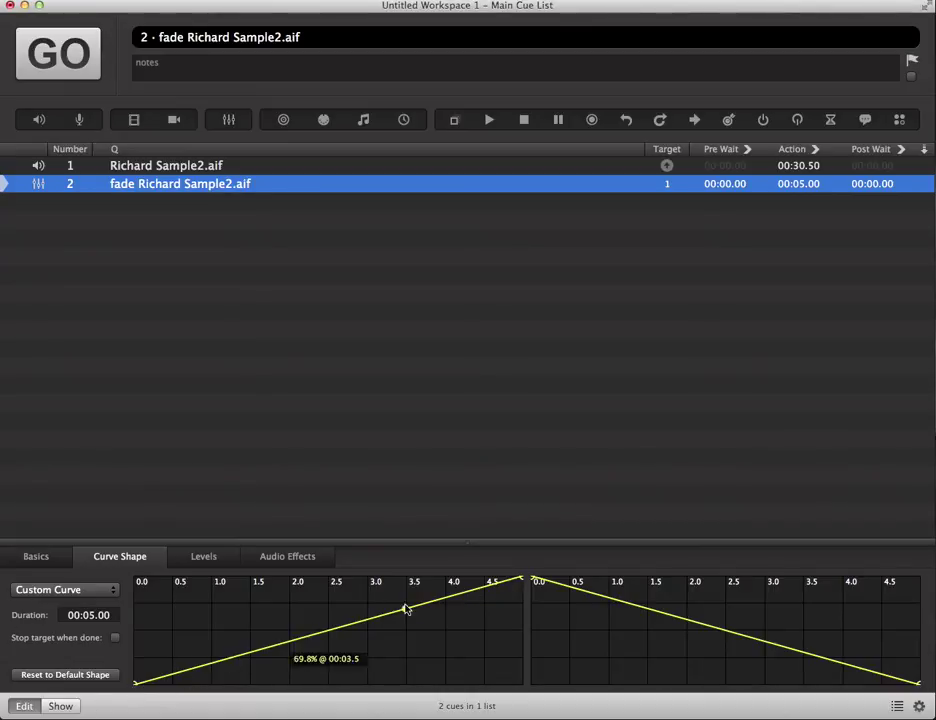
drag(280, 640, 334, 707)
drag(391, 650, 349, 565)
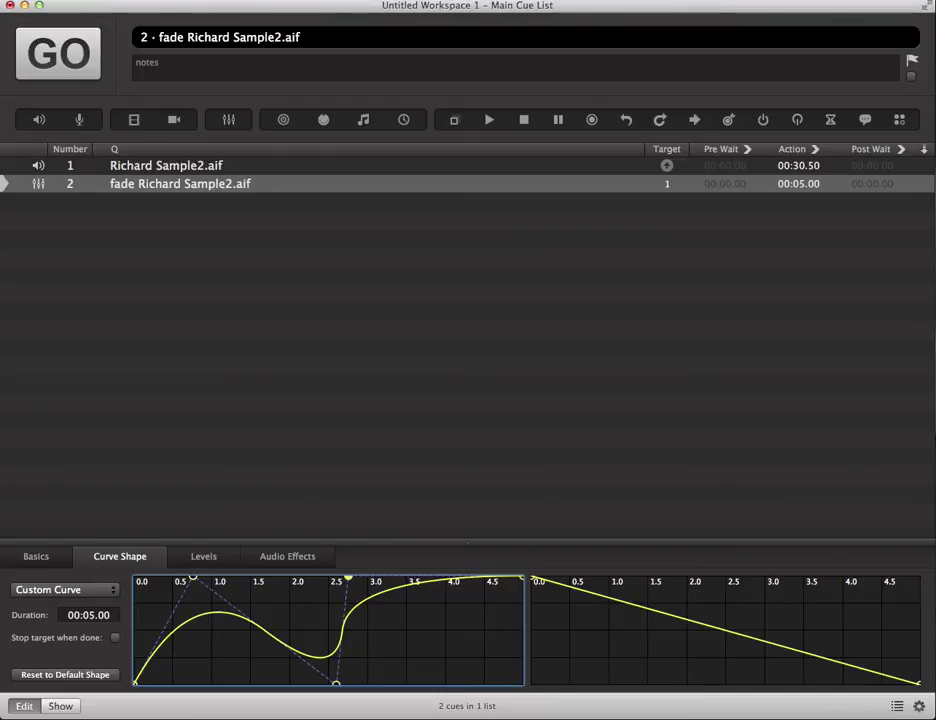
click(110, 591)
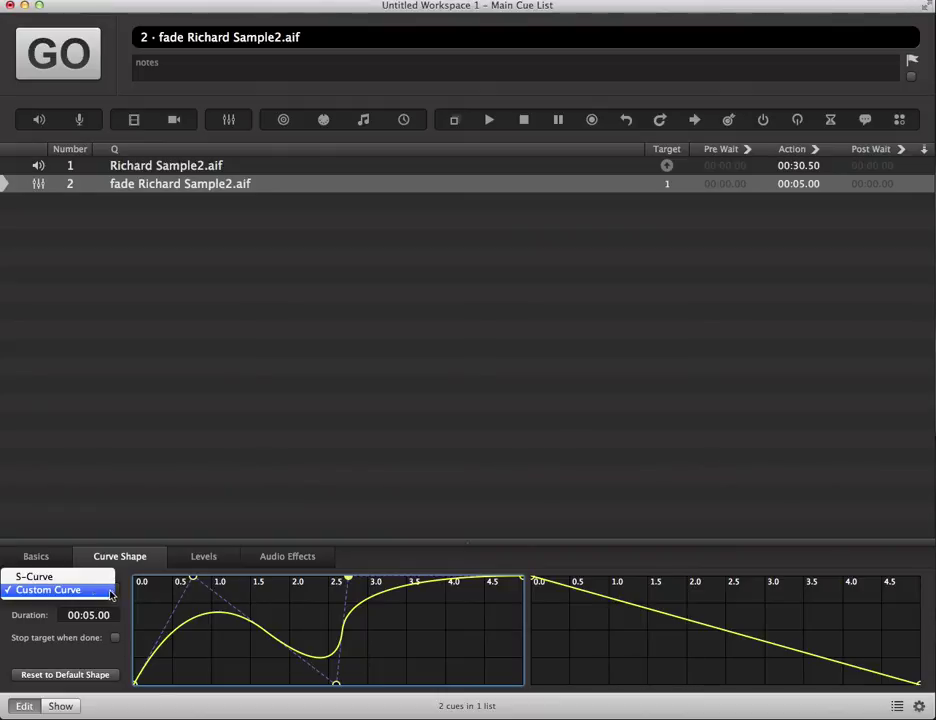
click(81, 577)
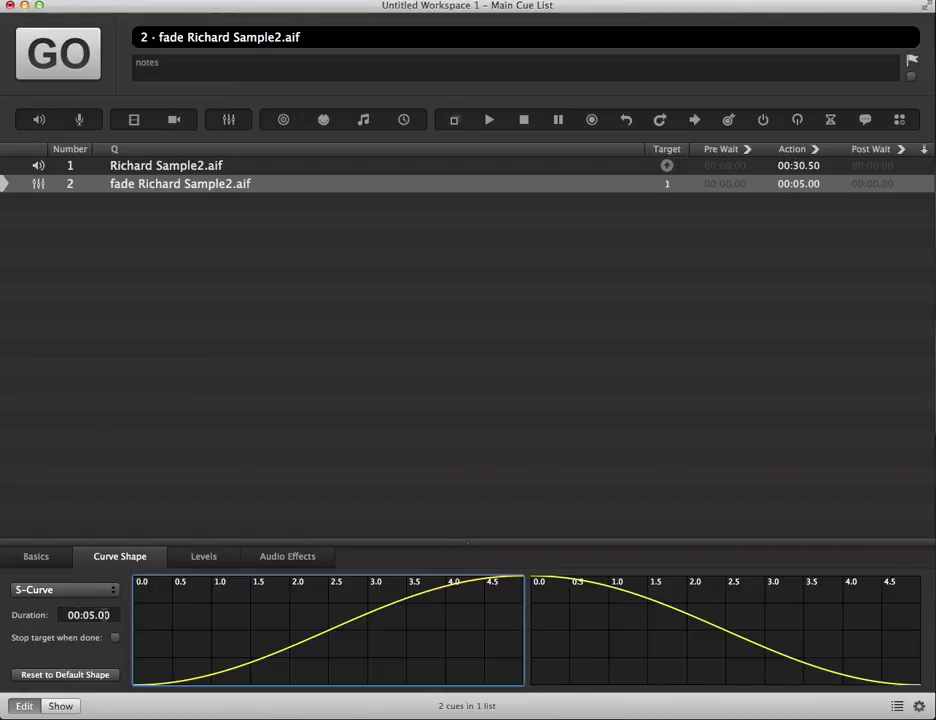
- Change the fade duration to 2, then 8, and finally 5 seconds
drag(108, 615, 68, 615)
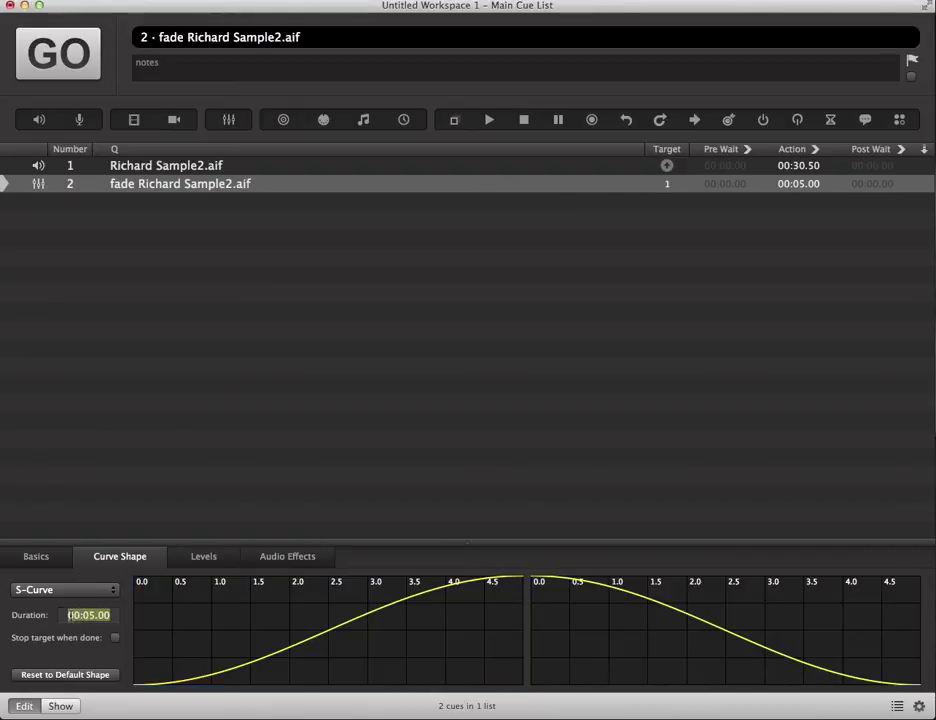
text(2)
key(Return)
drag(110, 615, 18, 615)
text(8)
key(Return)
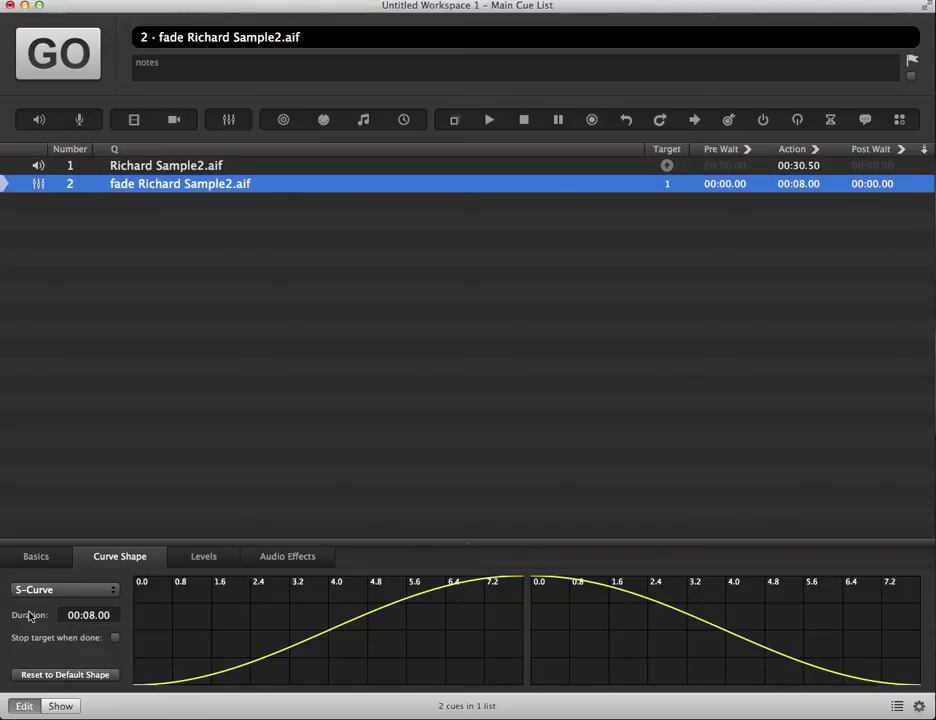
drag(110, 615, 60, 615)
text(5)
key(Return)
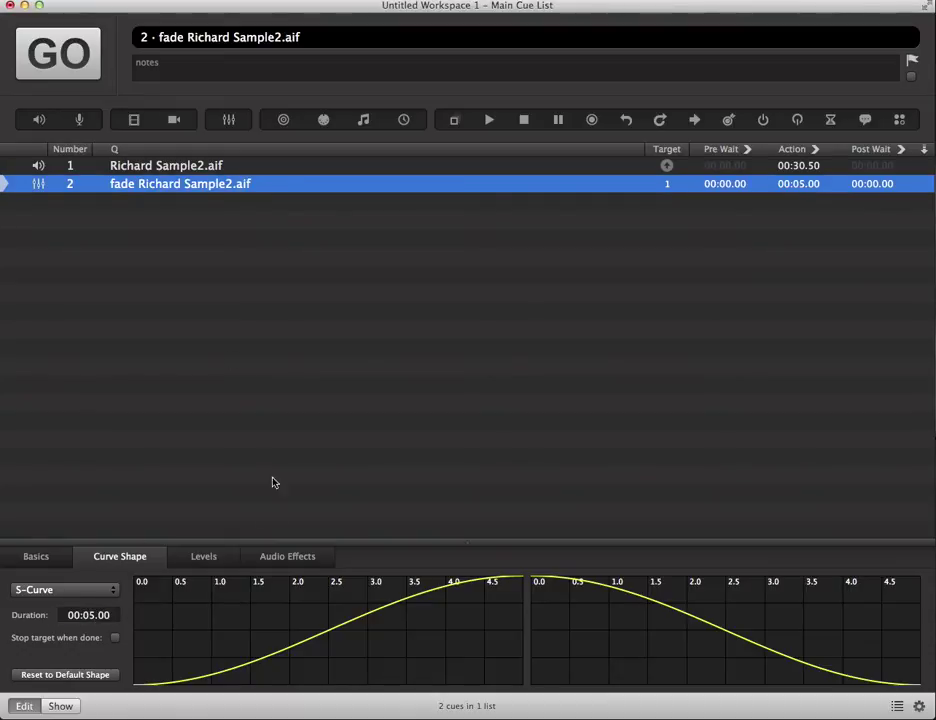
click(201, 170)
key(space)
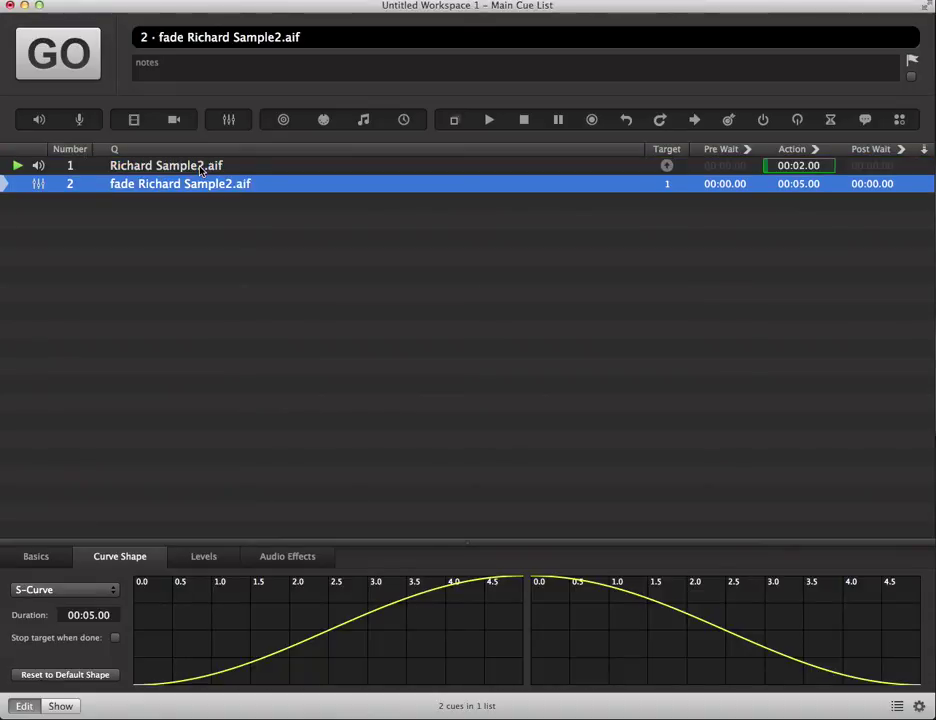
key(space)
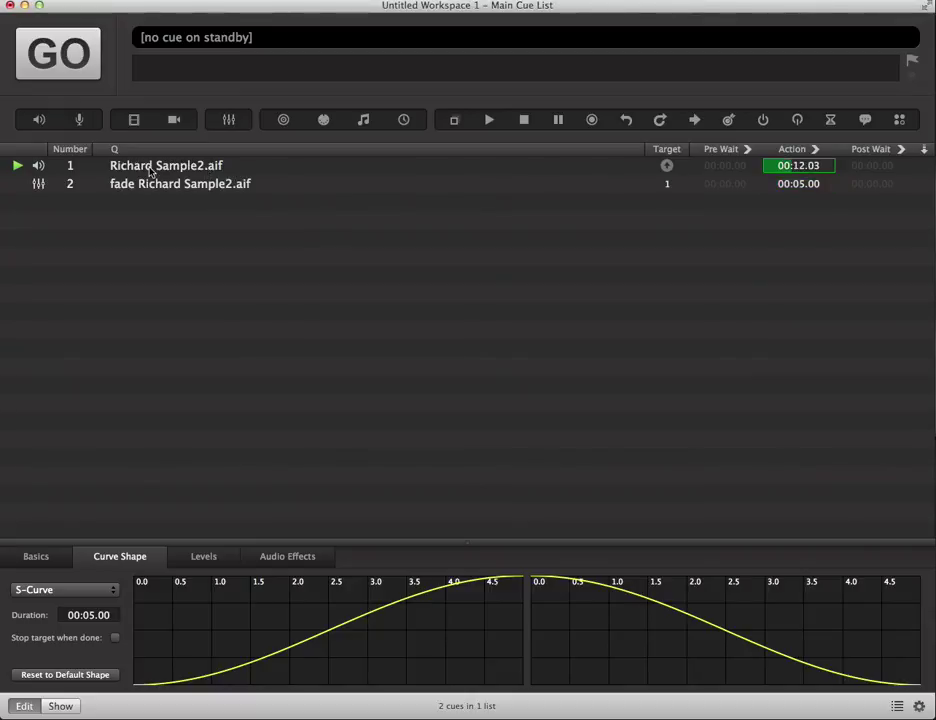
click(198, 185)
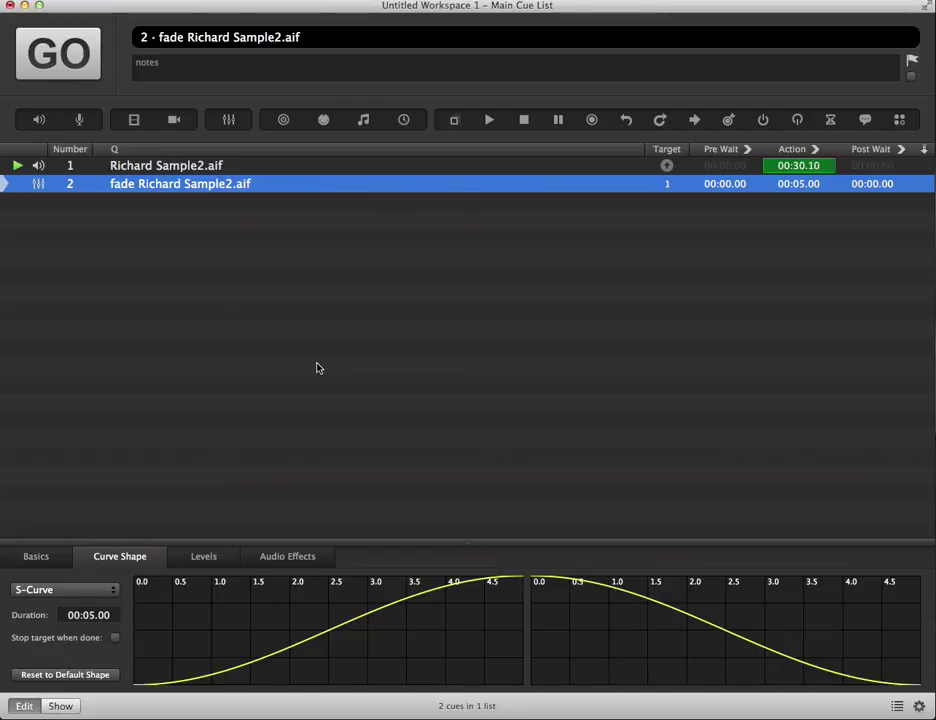
- Enable 'Stop target when done' on the fade cue, then play cue 1 and fire the fade
click(116, 638)
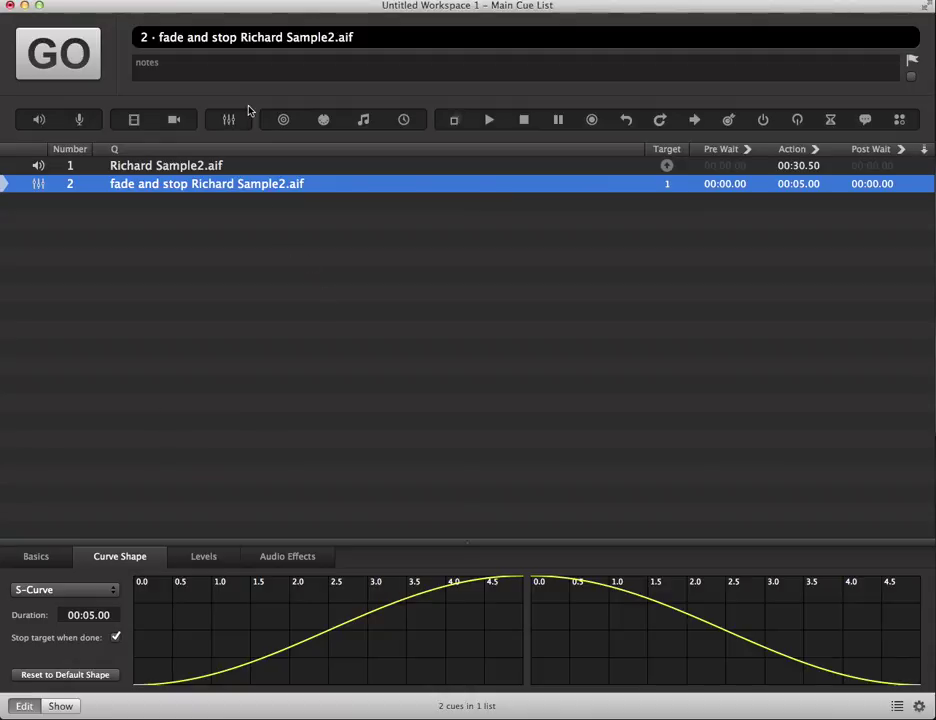
click(211, 165)
key(space)
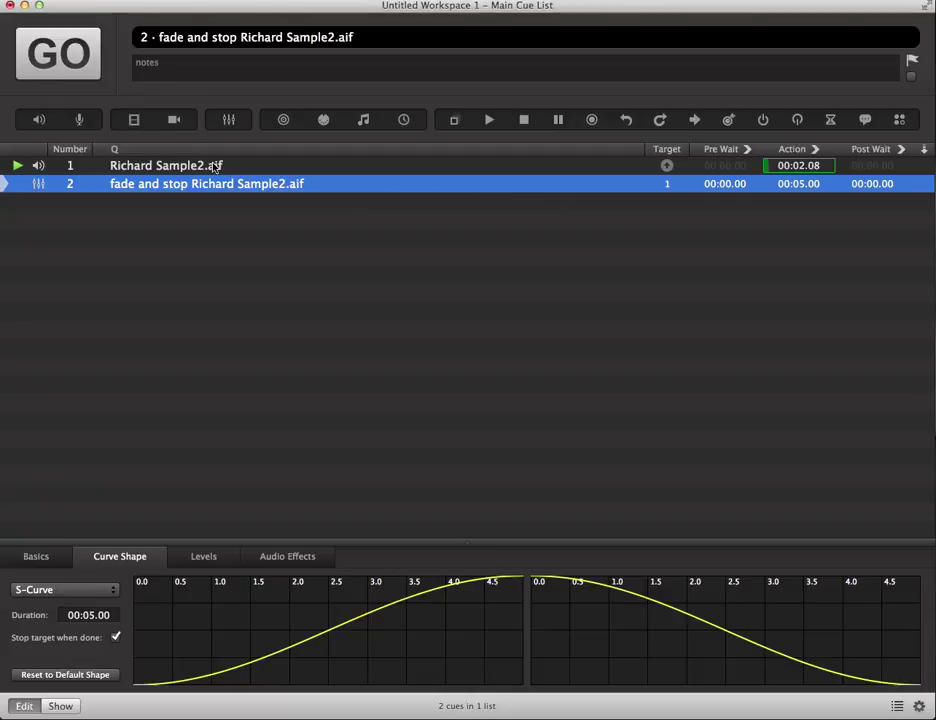
key(space)
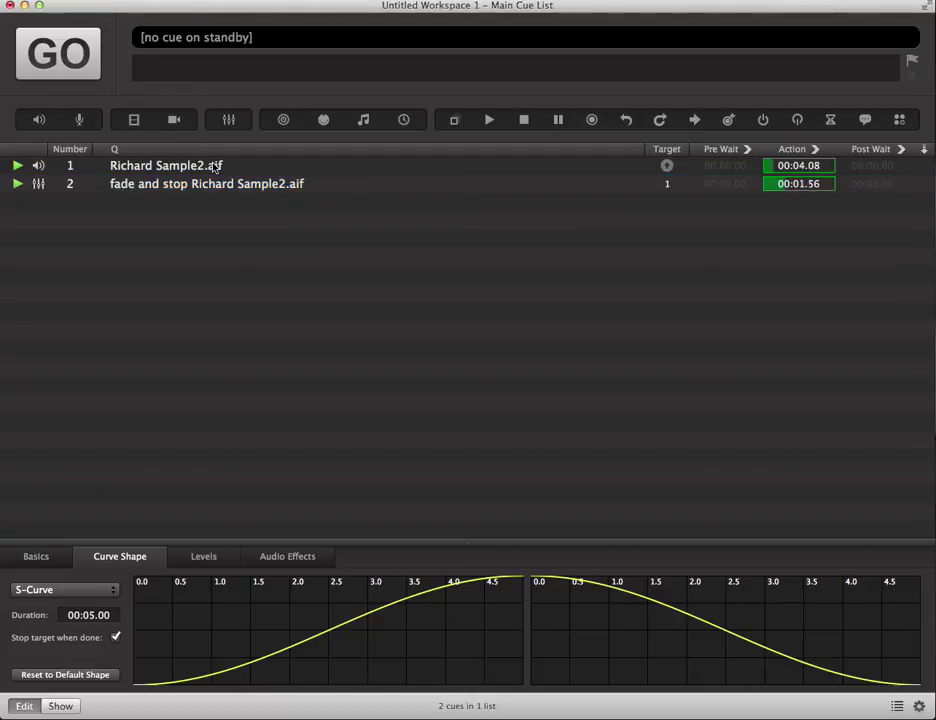